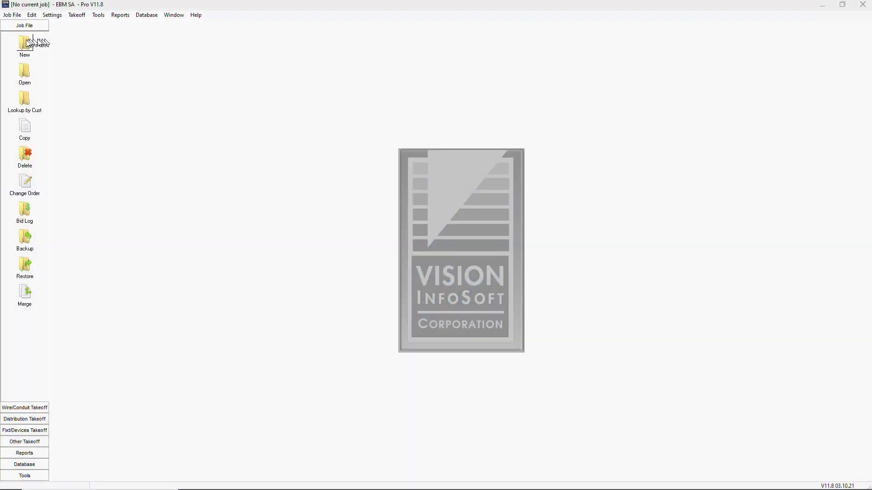
Create a new job, entering its job name in the New Job dialog
click(21, 41)
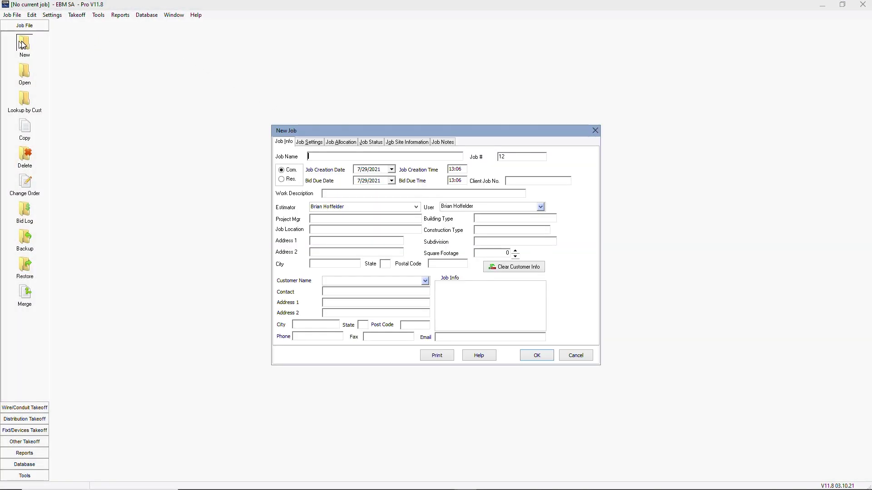
text(EBM Product Tour)
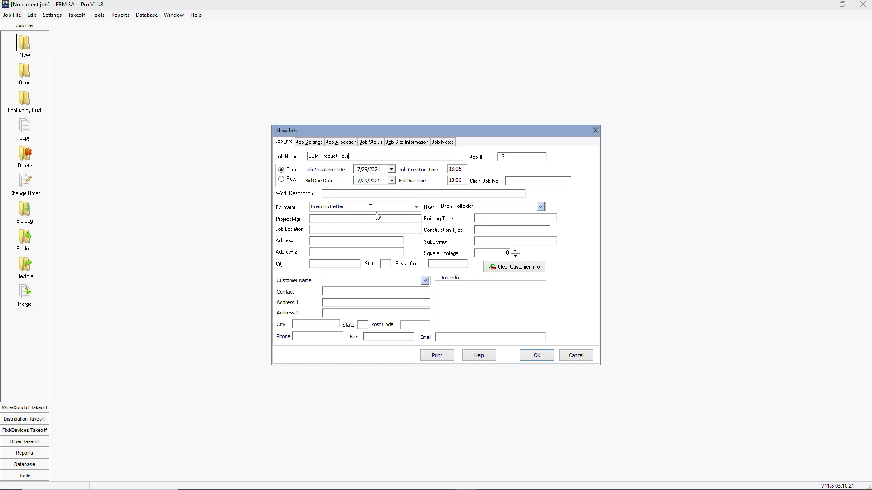
click(537, 353)
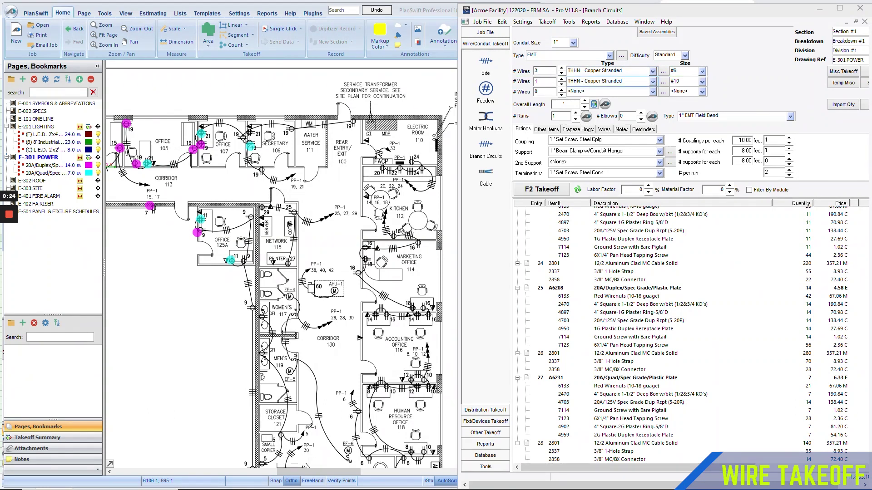
Measure both legs of the 1" EMT run on E-301 POWER and add a 10 ft drop
click(604, 106)
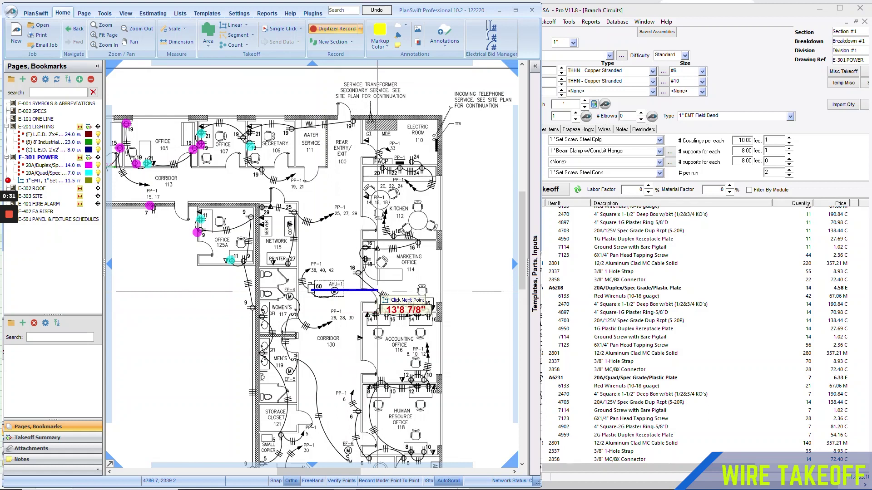
click(401, 296)
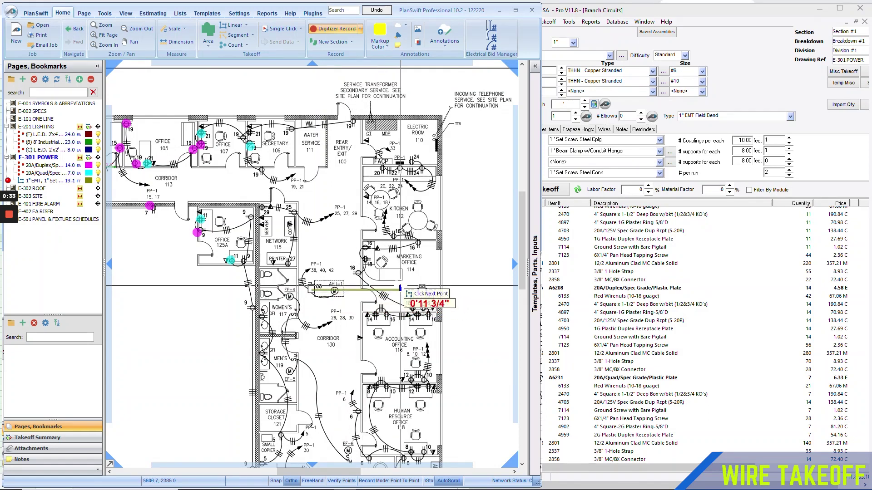
click(405, 166)
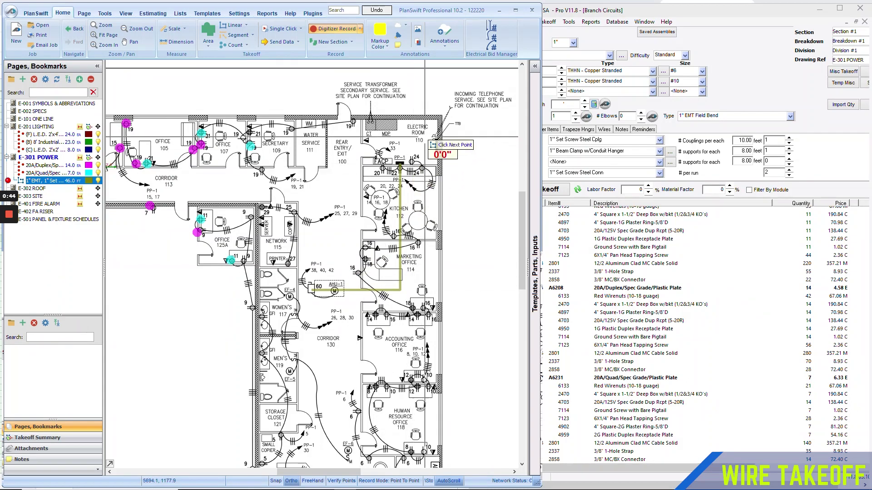
click(491, 28)
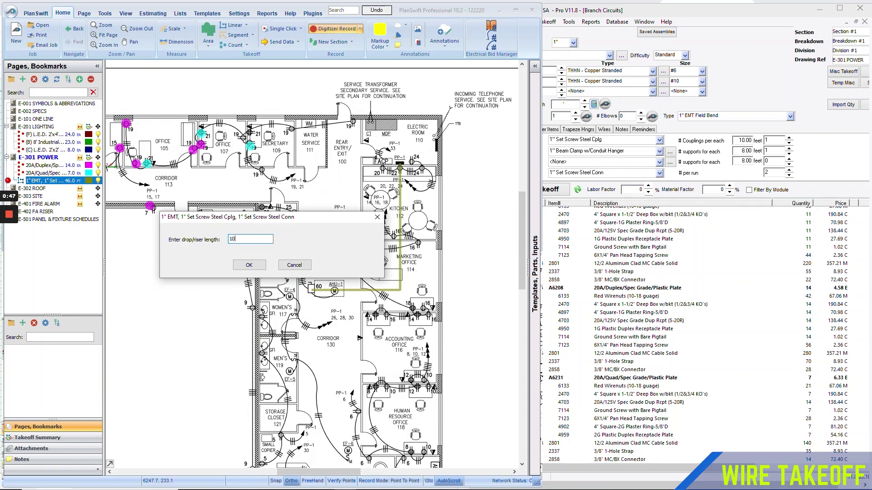
click(251, 267)
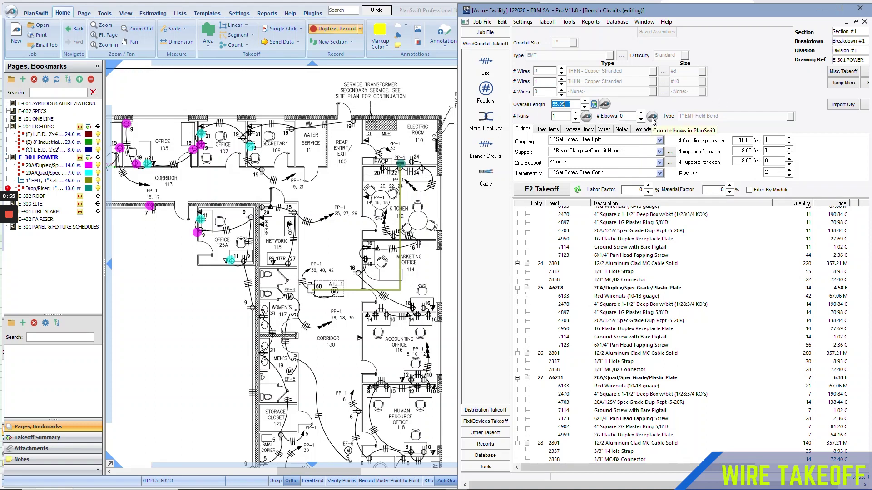
End the length measurement and count three elbows: at AHU-1, mid-run and near PP-1
click(332, 31)
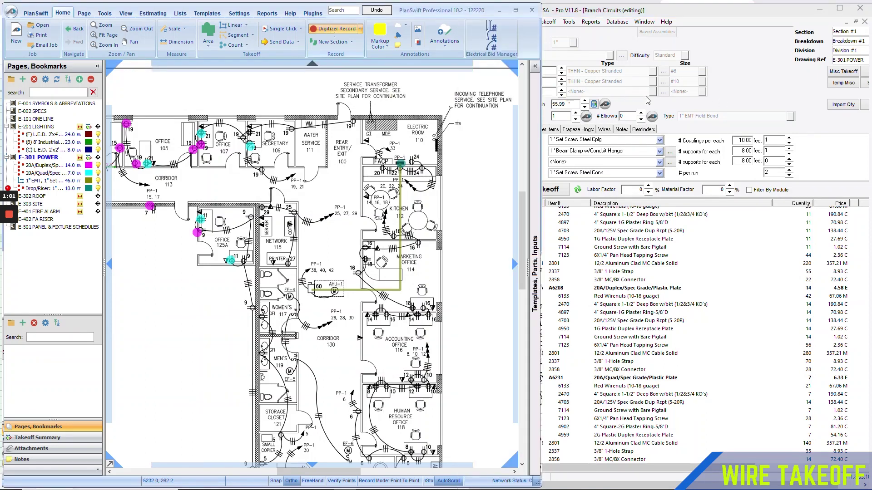
click(654, 118)
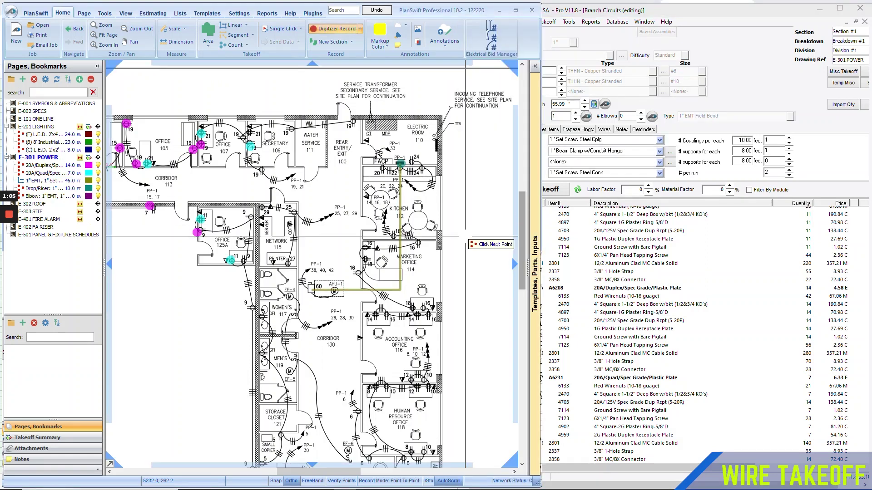
click(312, 289)
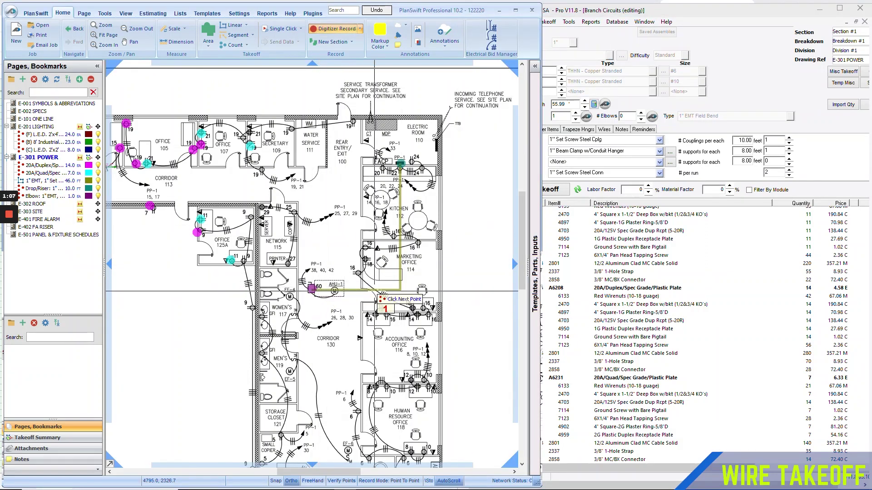
click(399, 289)
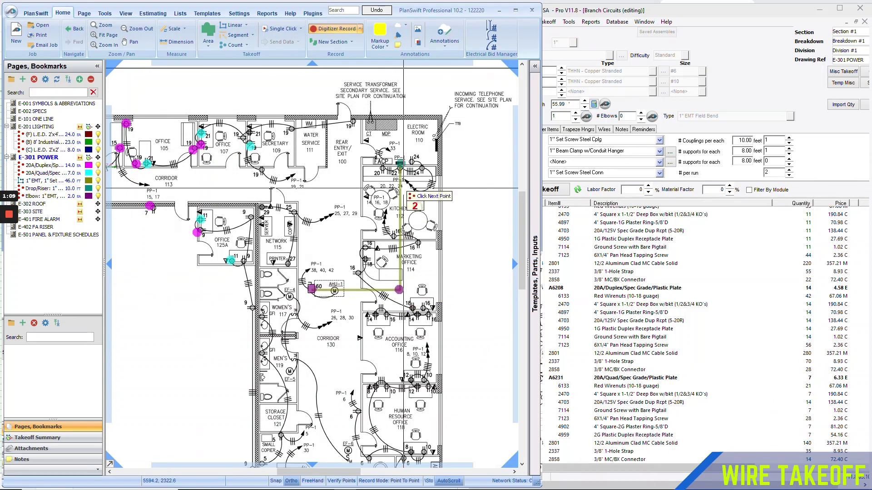
click(400, 165)
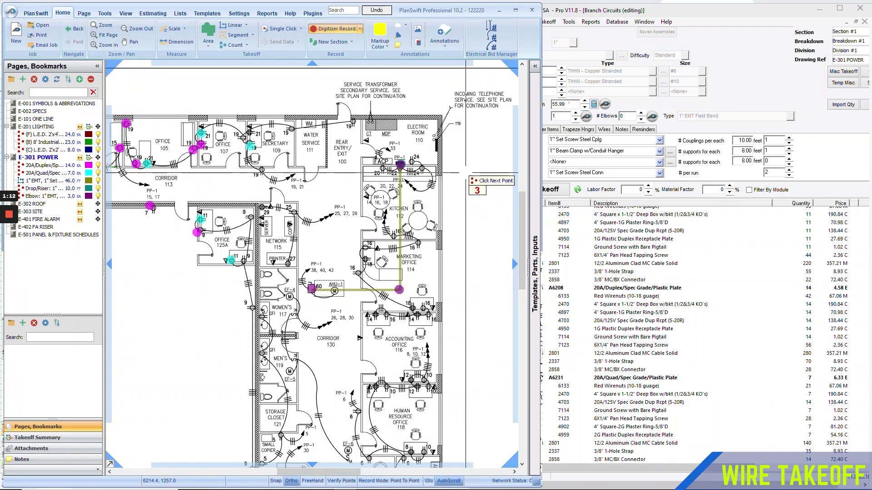
click(578, 192)
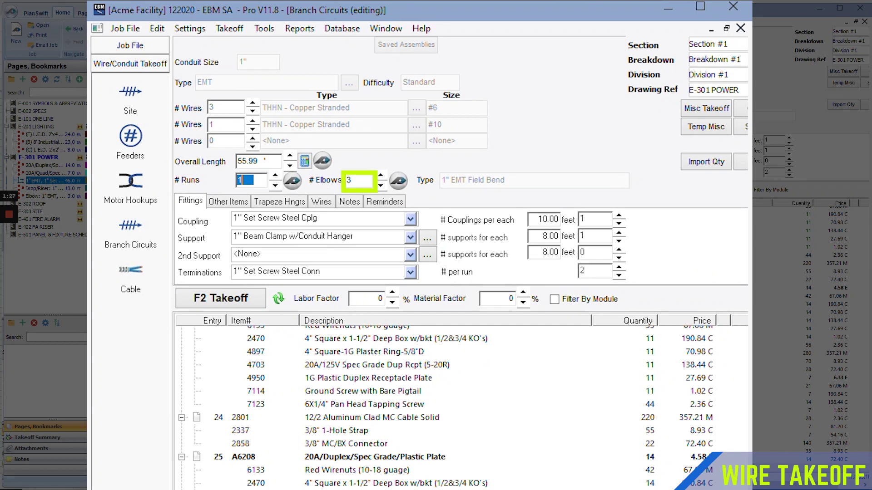
Take off the EMT conduit run with a wire makeup length of 10
click(263, 301)
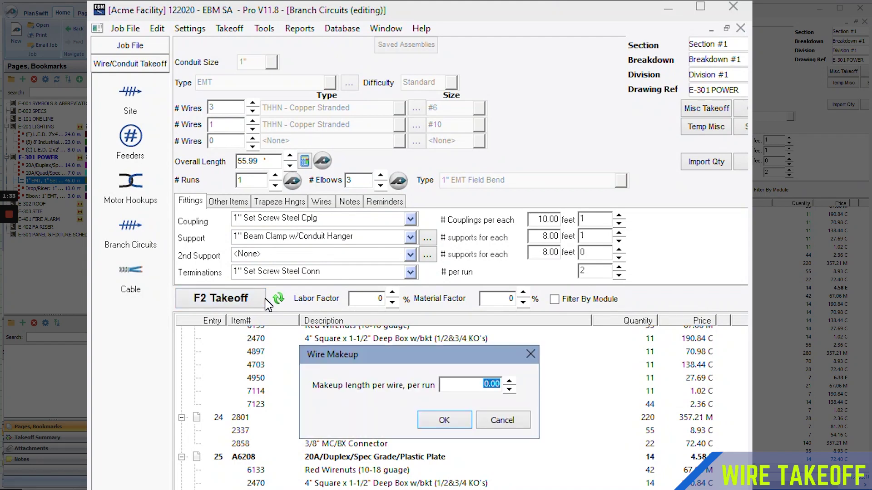
text(10)
click(470, 425)
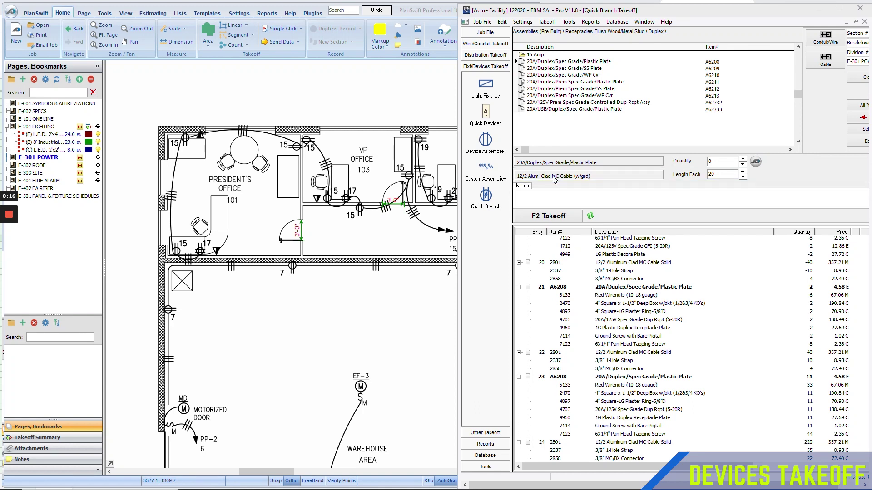
Count the first seven 20A duplex receptacles on the floor plan, through the VP office
click(755, 162)
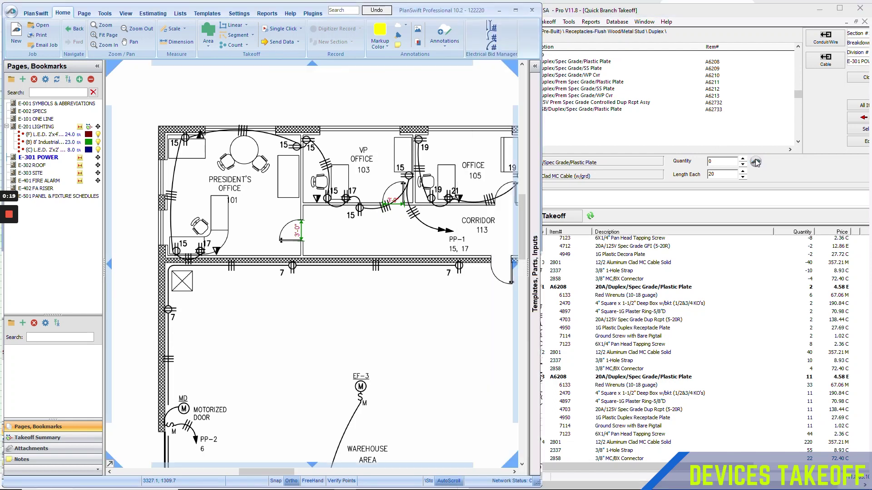
click(417, 138)
click(408, 176)
click(432, 198)
scroll(399, 220, up, 1)
scroll(400, 221, down, 2)
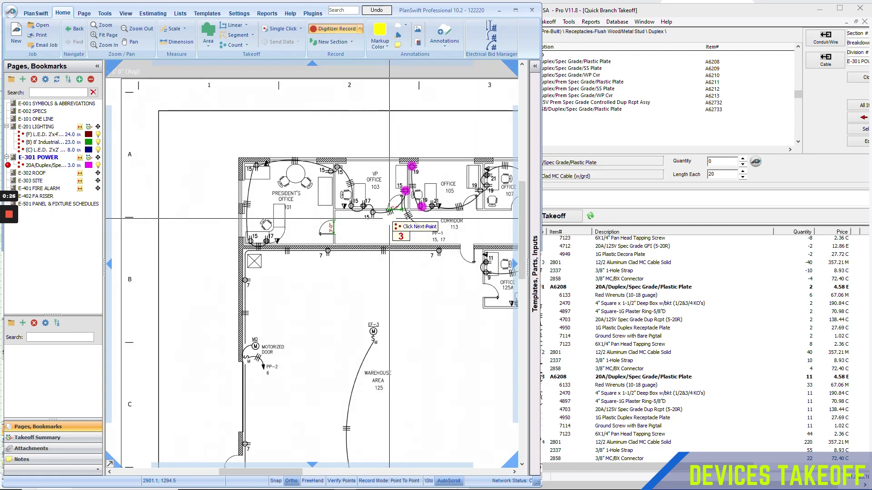
click(371, 214)
click(353, 203)
click(337, 166)
click(331, 171)
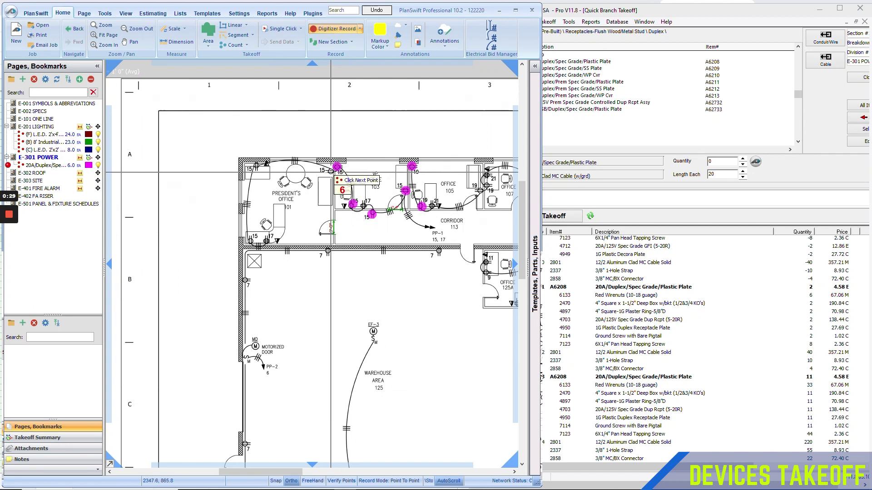
Count the remaining seven receptacles and take off all 14 into the estimate
click(258, 166)
click(246, 237)
click(323, 250)
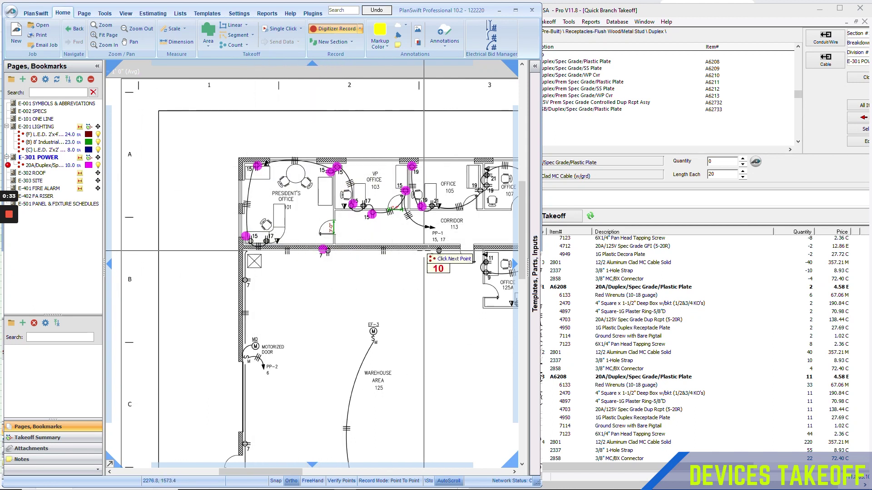
click(437, 249)
click(484, 275)
click(479, 193)
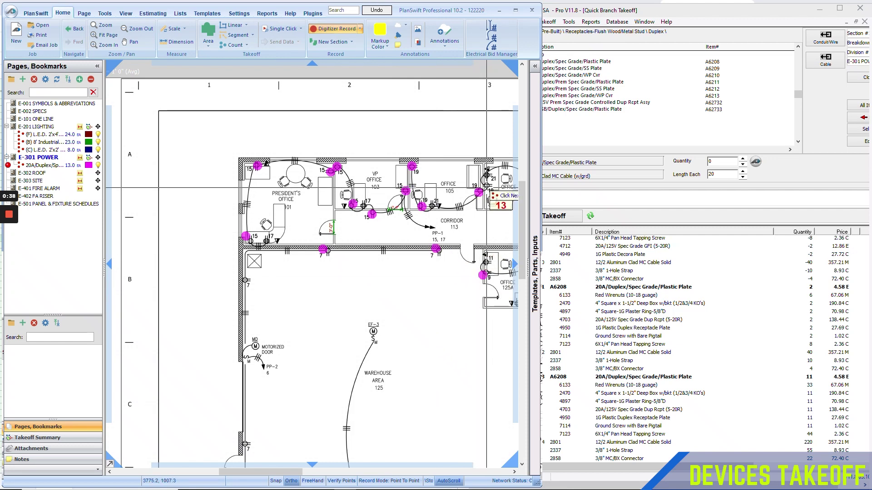
click(486, 186)
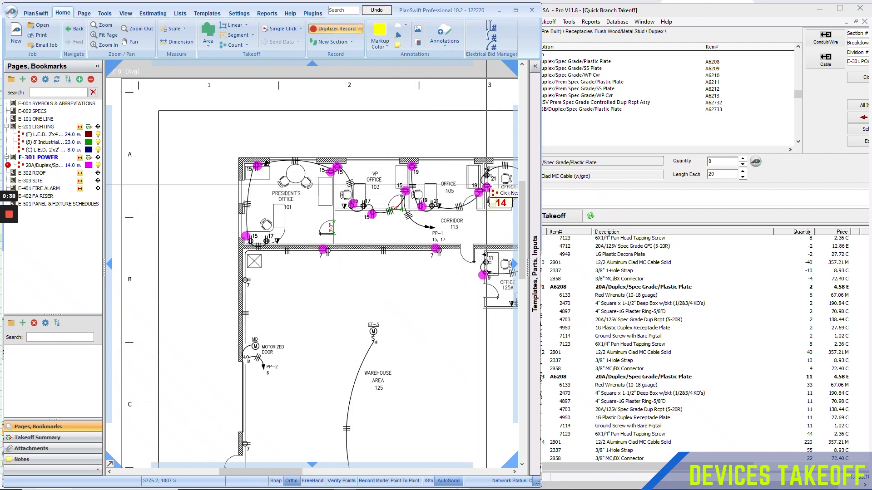
click(331, 29)
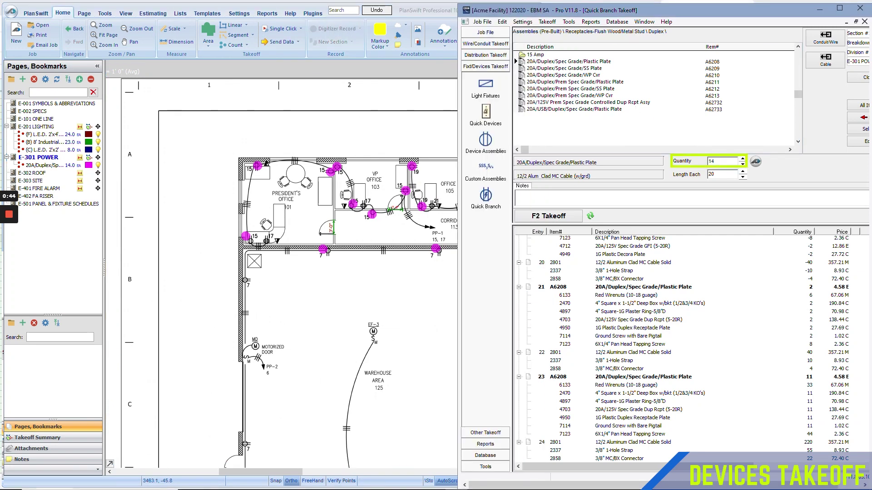
click(535, 220)
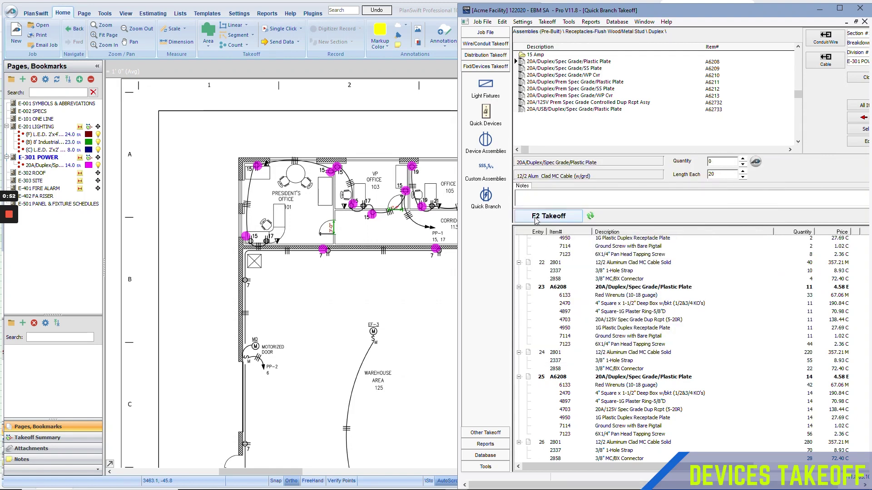
Select the 20A/Quad/Spec Grade/Plastic Plate assembly from the Quad receptacle folder
click(863, 119)
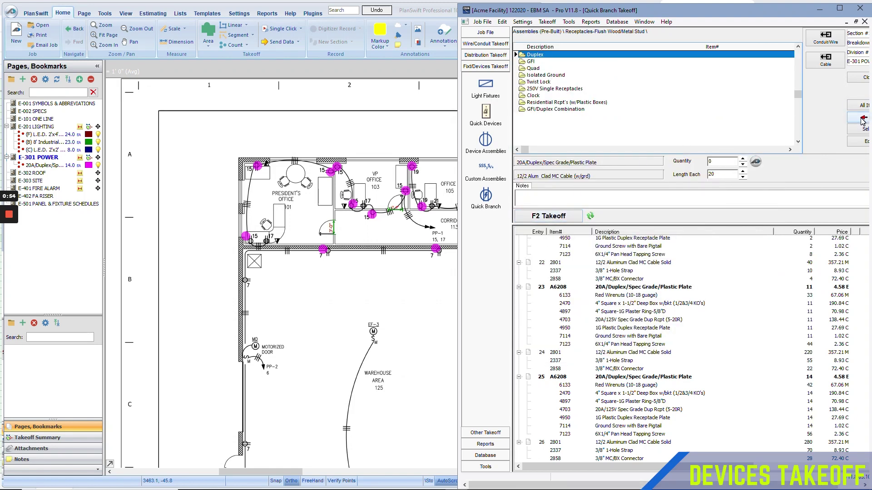
click(534, 69)
double_click(534, 68)
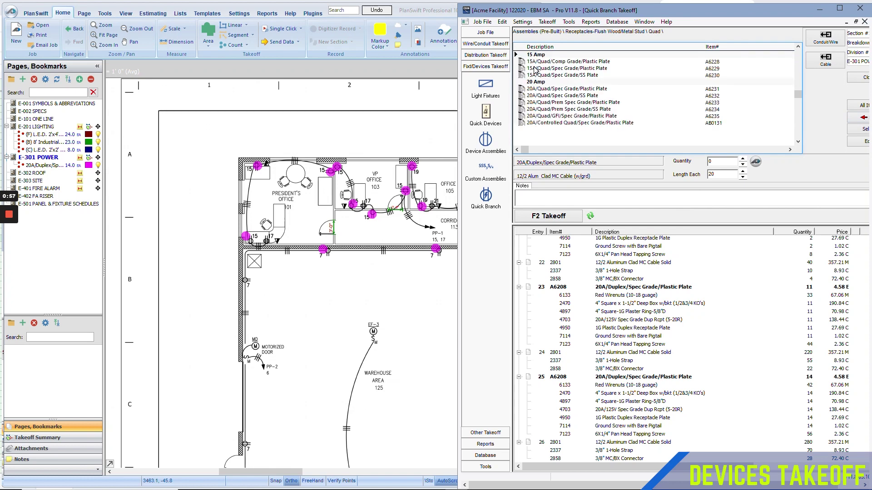
click(557, 90)
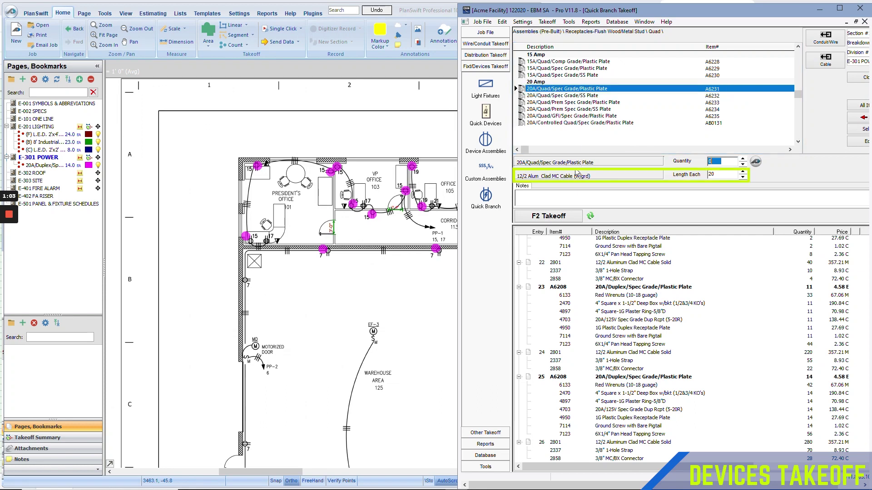
Count seven quad receptacles in PlanSwift and add them to the takeoff
click(756, 162)
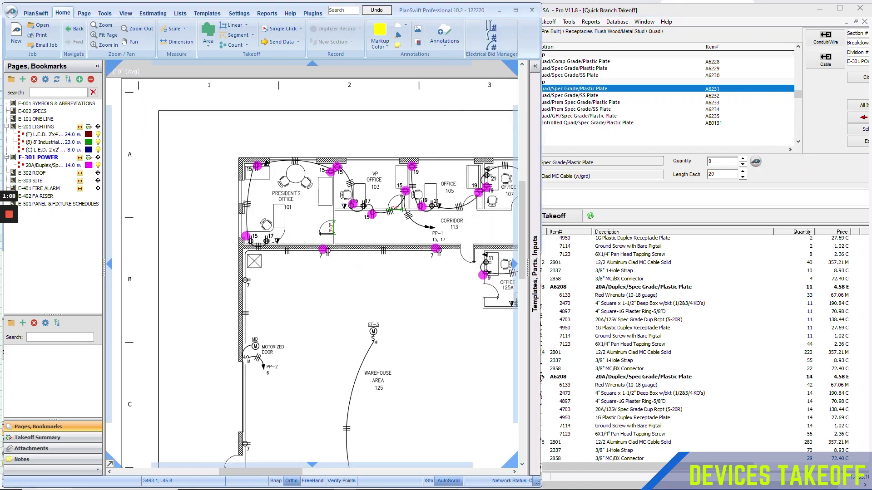
click(433, 207)
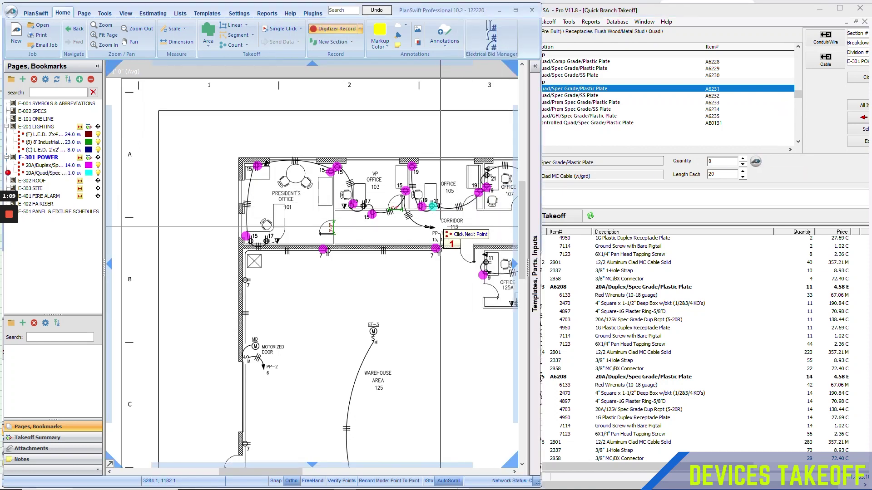
click(487, 176)
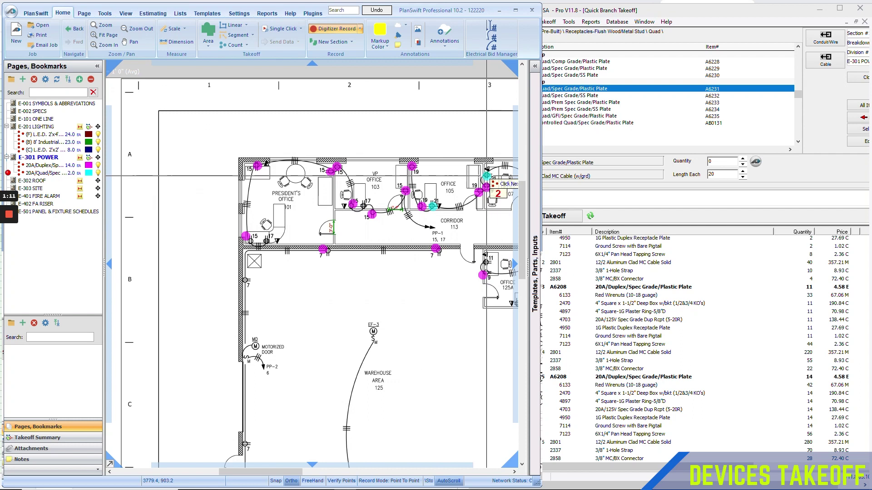
click(363, 206)
click(267, 241)
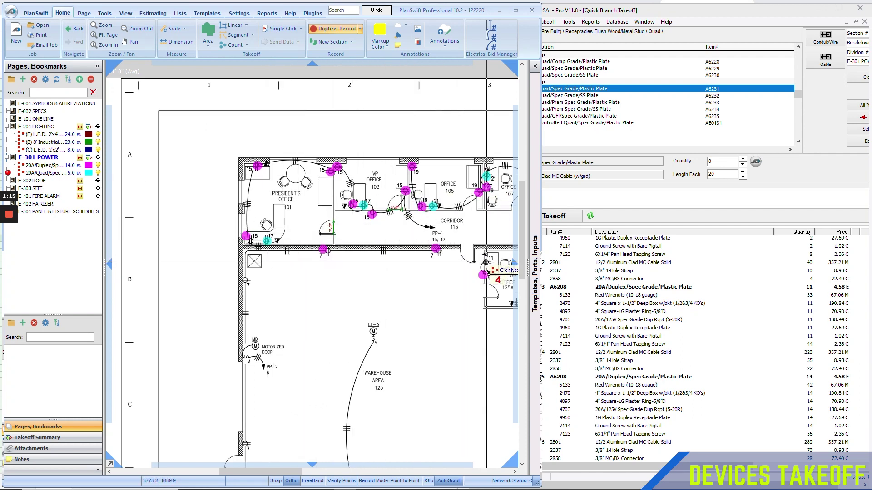
click(487, 262)
mouse_move(515, 264)
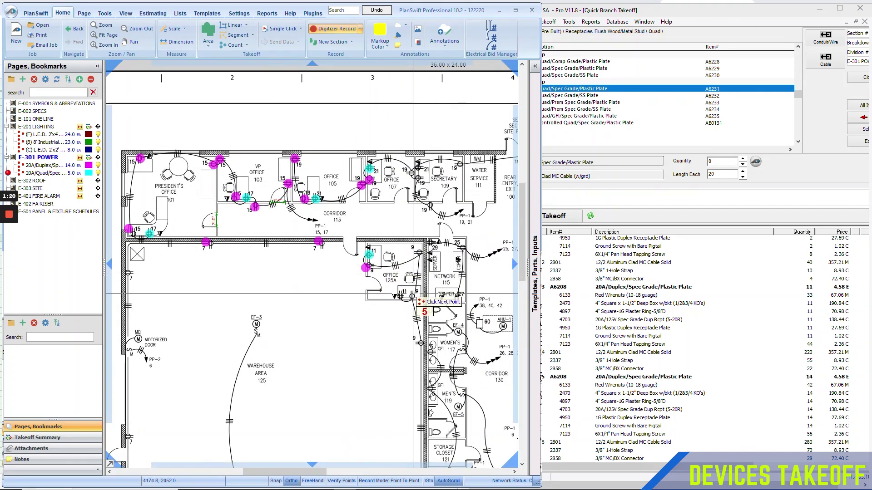
click(399, 296)
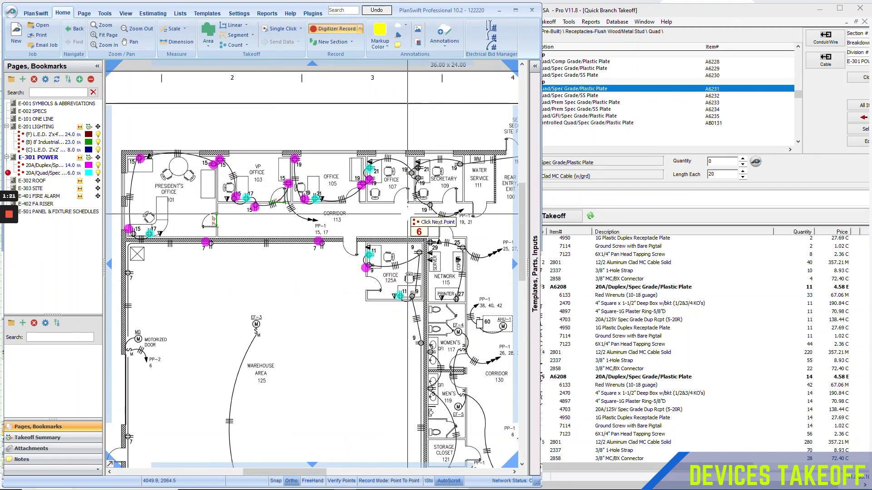
click(418, 182)
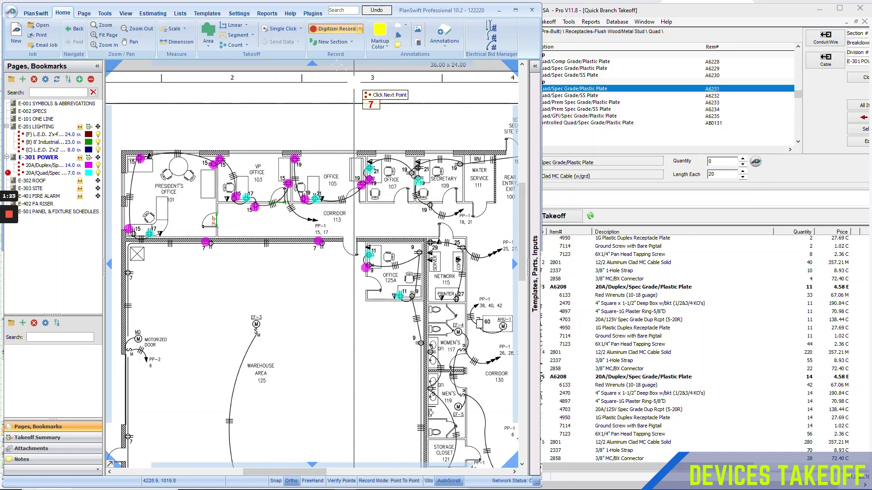
click(324, 29)
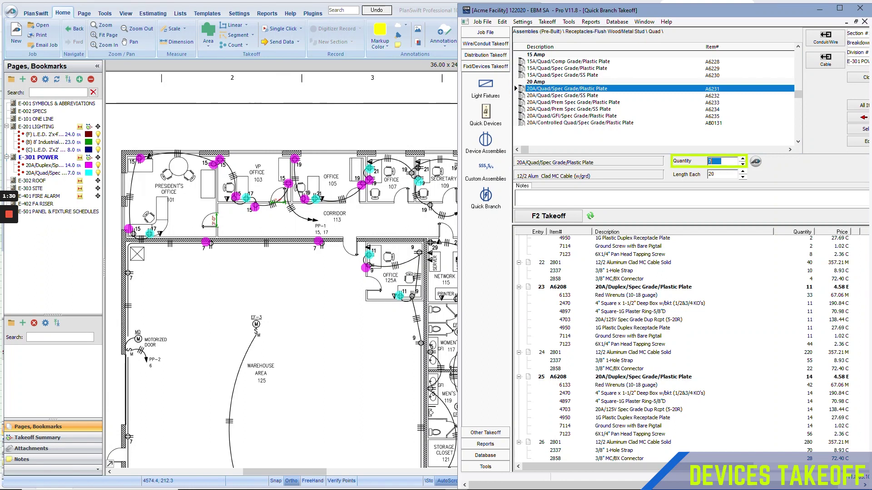
click(535, 221)
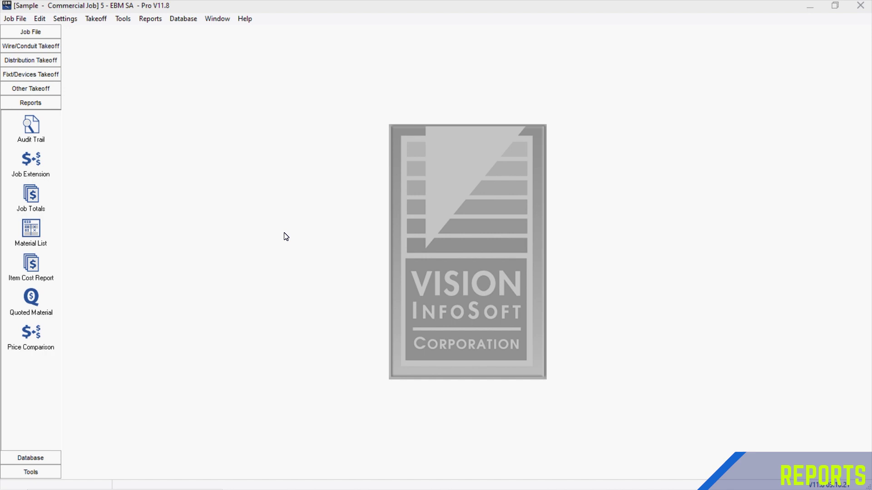
Build the extension spreadsheet by phase, giving the NEMA-3R astro time switch 1.5 labor hours
click(37, 165)
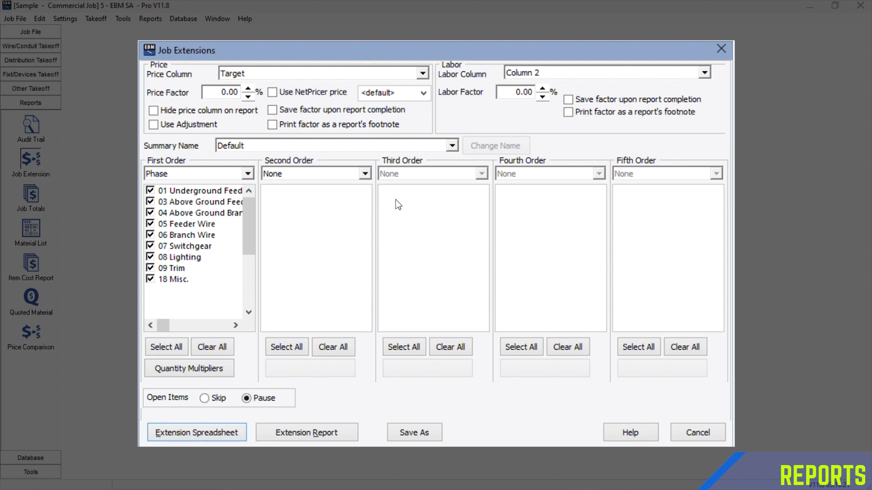
click(176, 432)
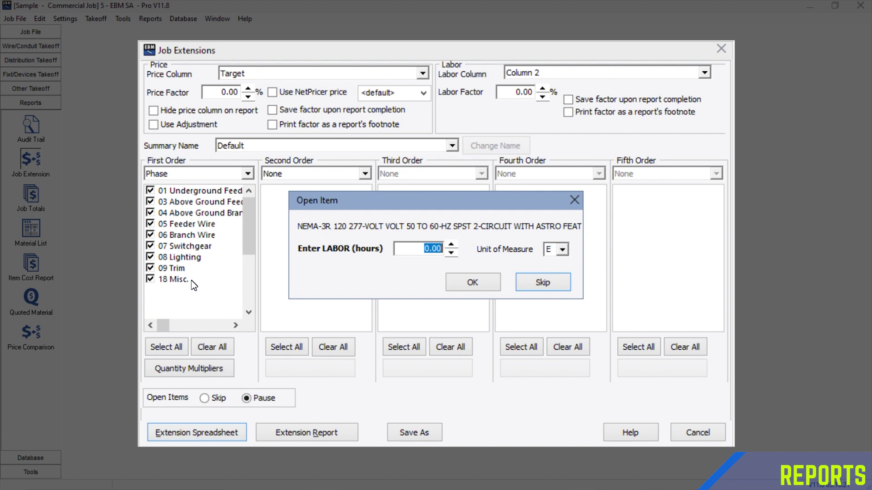
text(1.5)
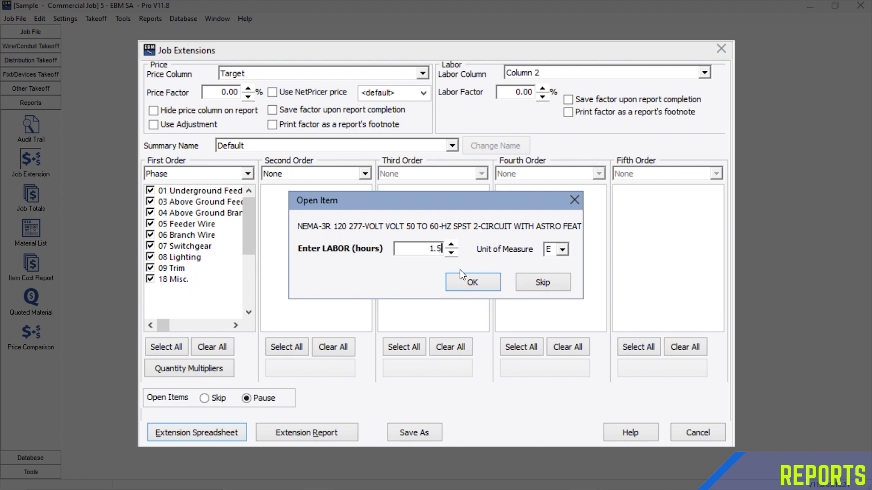
click(463, 279)
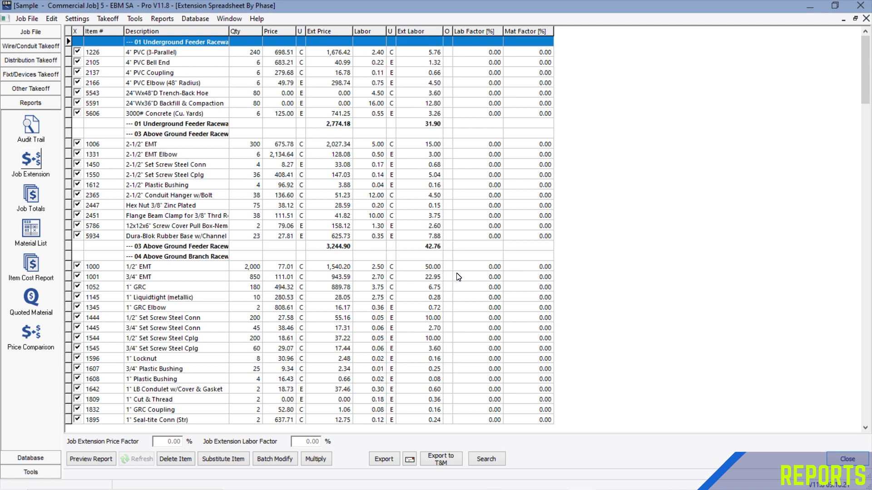
Change the 1/2" EMT item's target price to 75 and save it
click(301, 267)
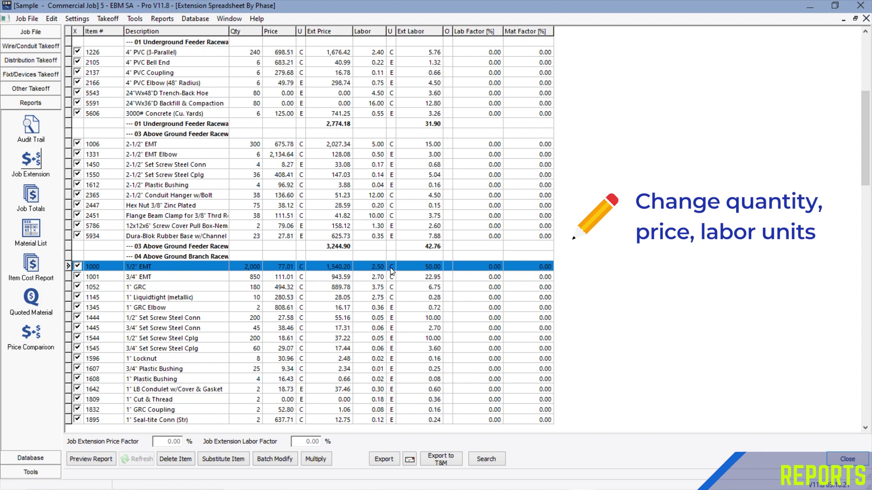
double_click(216, 272)
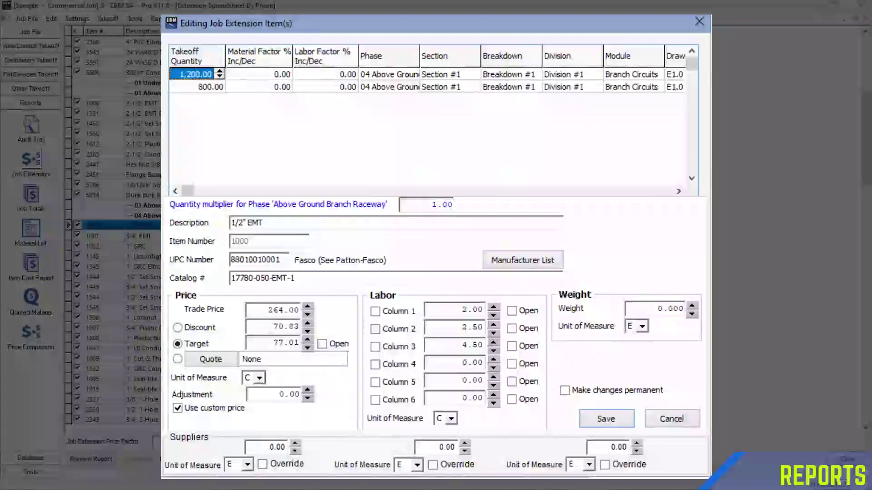
double_click(277, 342)
text(75 .)
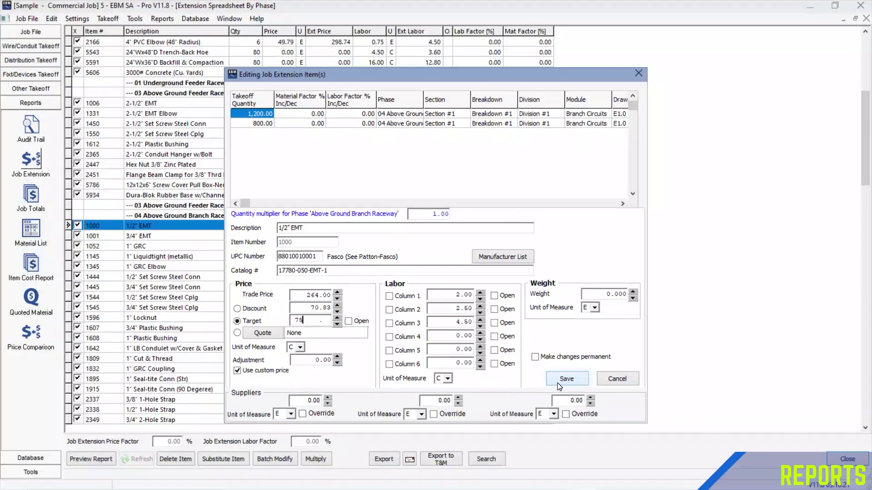
click(558, 384)
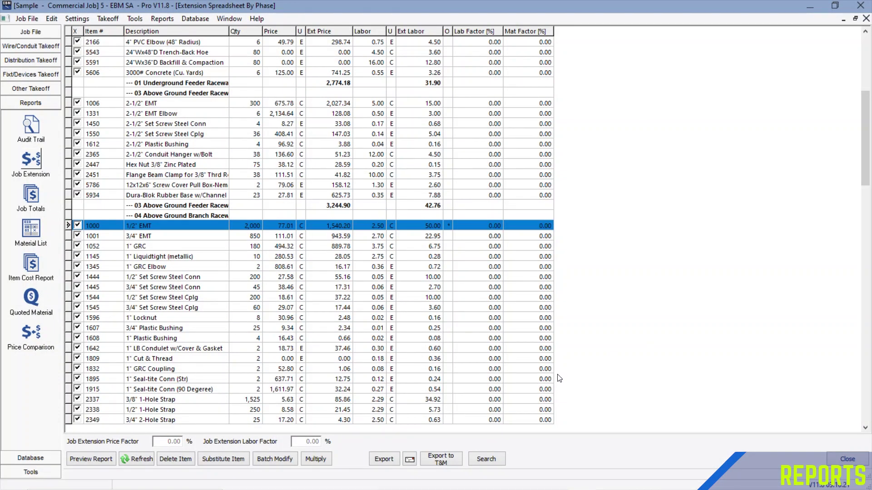
Refresh the extension, scroll down to Job Total, and preview the Extension By Phase report
click(152, 461)
drag(869, 164, 801, 389)
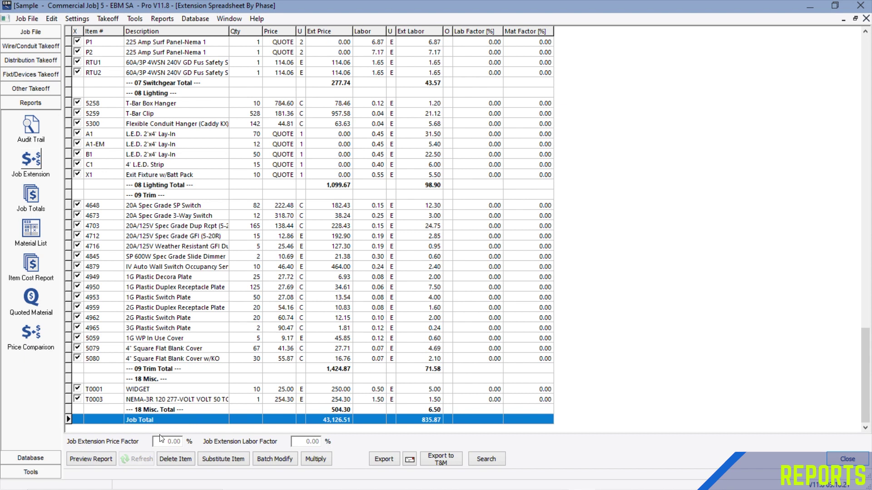
click(91, 460)
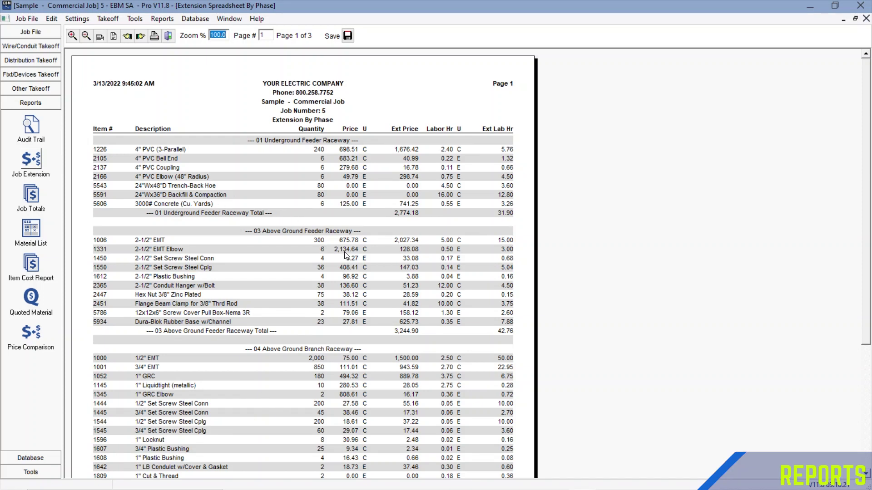
Open the job totals and enter a 12,500 lump-sum Graybar fixtures quote
key(Escape)
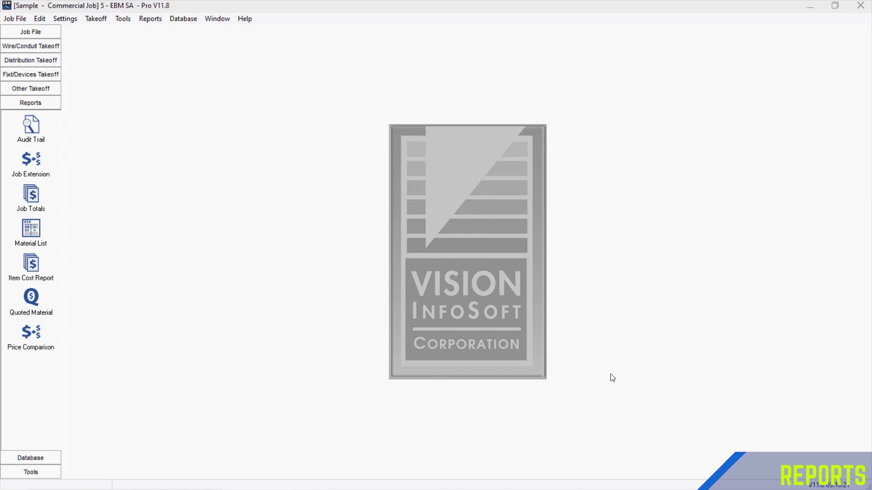
click(33, 191)
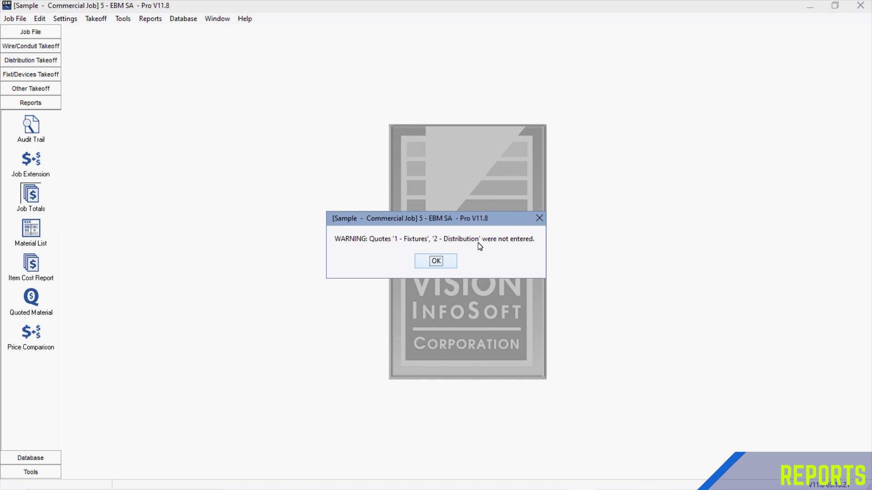
click(453, 262)
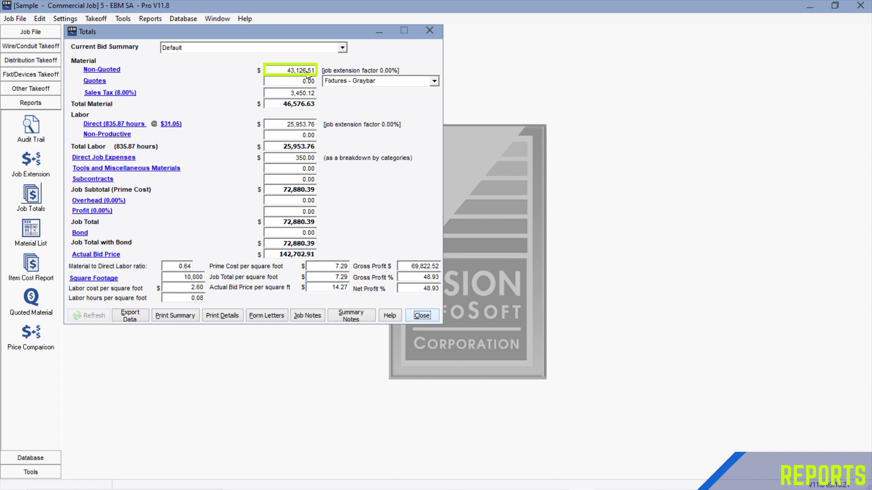
click(95, 81)
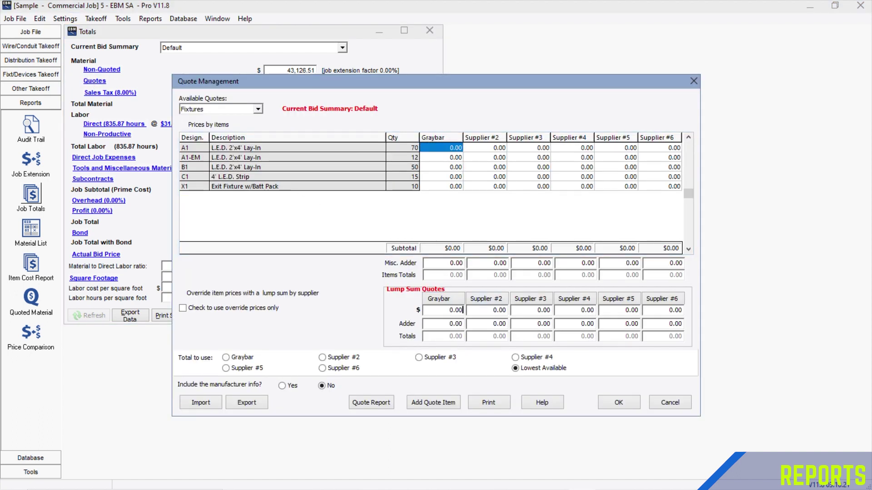
key(Tab)
text(12,500)
Enter a 12,500 lump-sum Rexel distribution quote and save the quotes
click(260, 109)
click(252, 129)
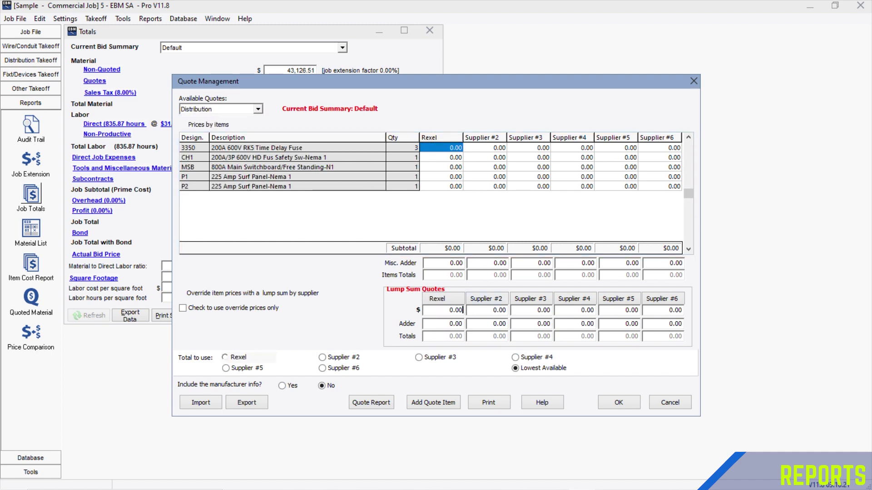
click(455, 311)
text(12,500)
click(620, 405)
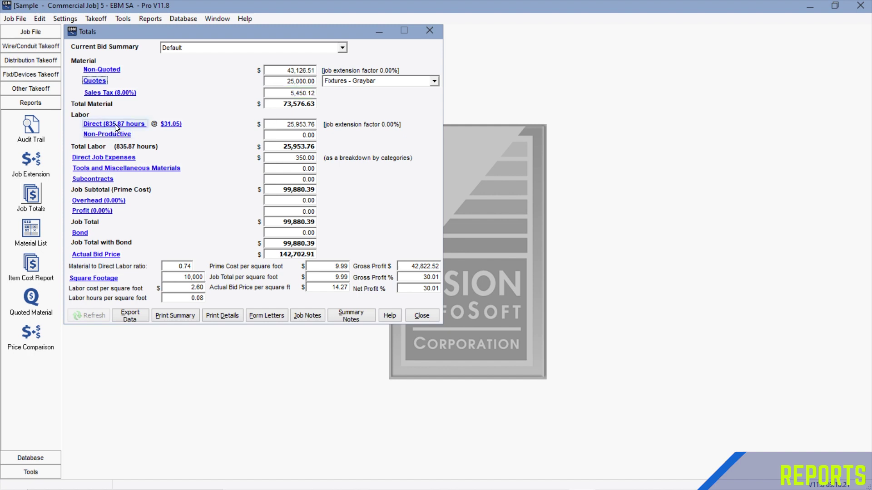
Confirm the $31.05 labor rate, then enter 85 non-productive Driving hours
click(172, 125)
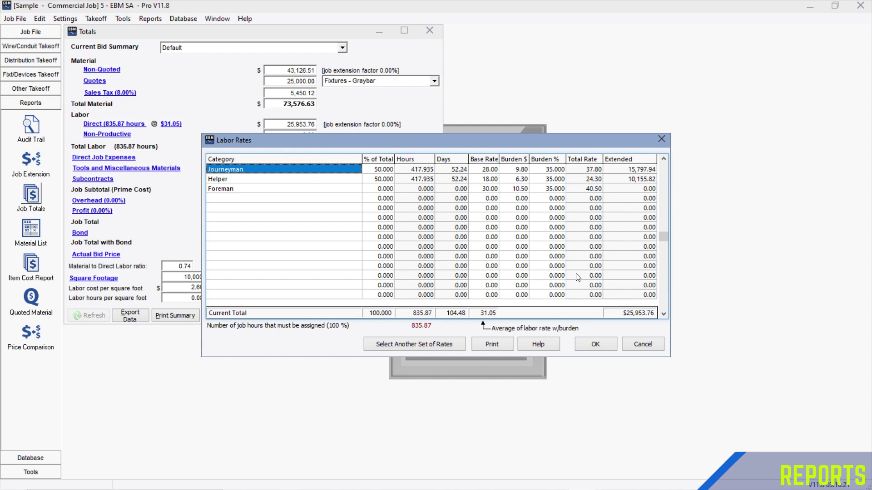
click(612, 350)
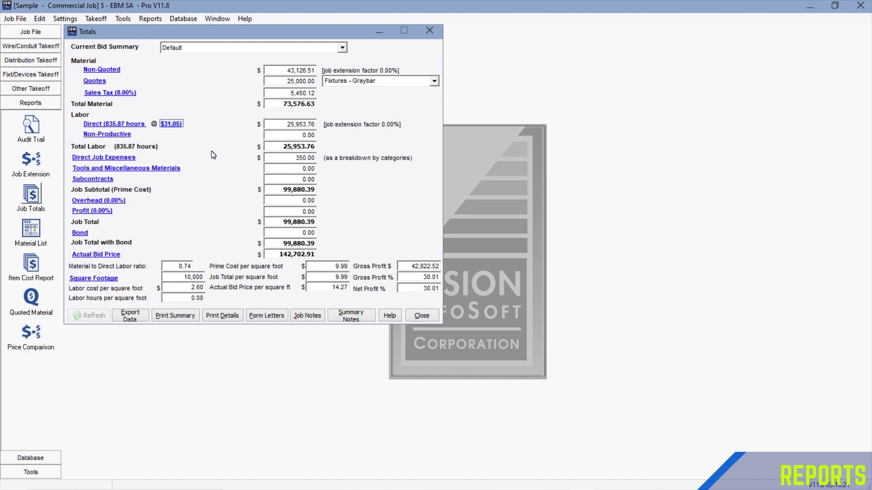
click(118, 134)
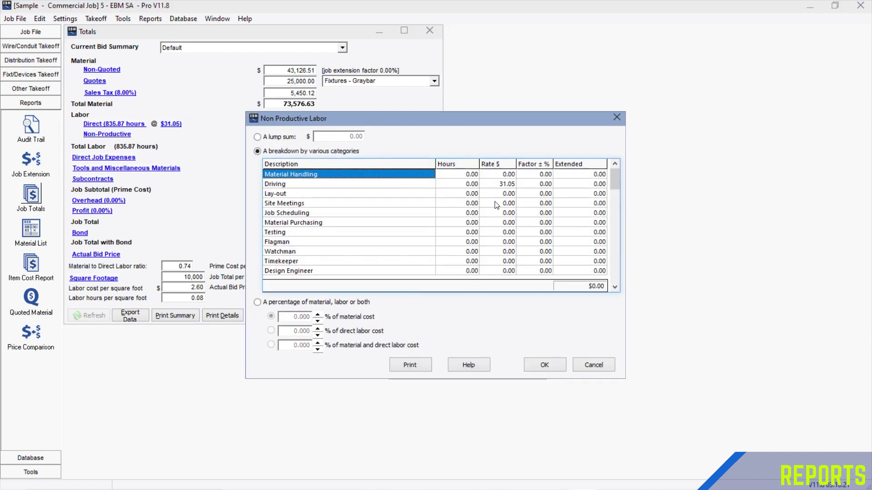
click(464, 183)
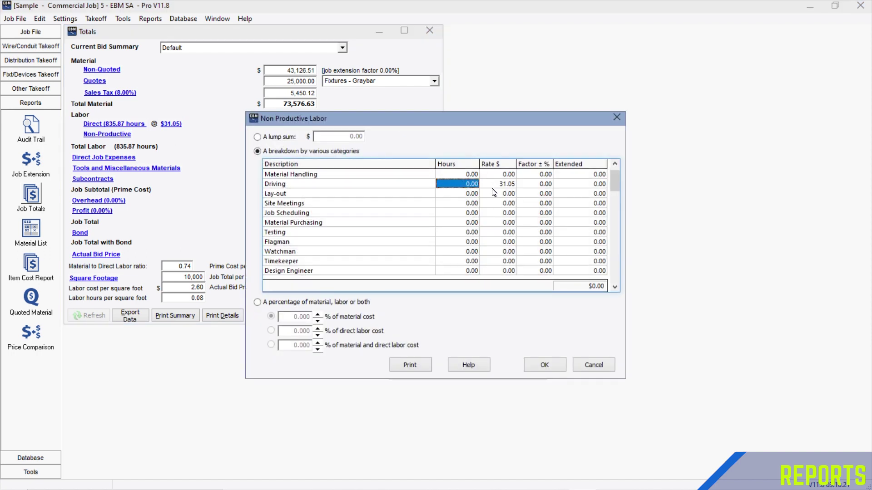
text(5)
key(BackSpace)
text(85)
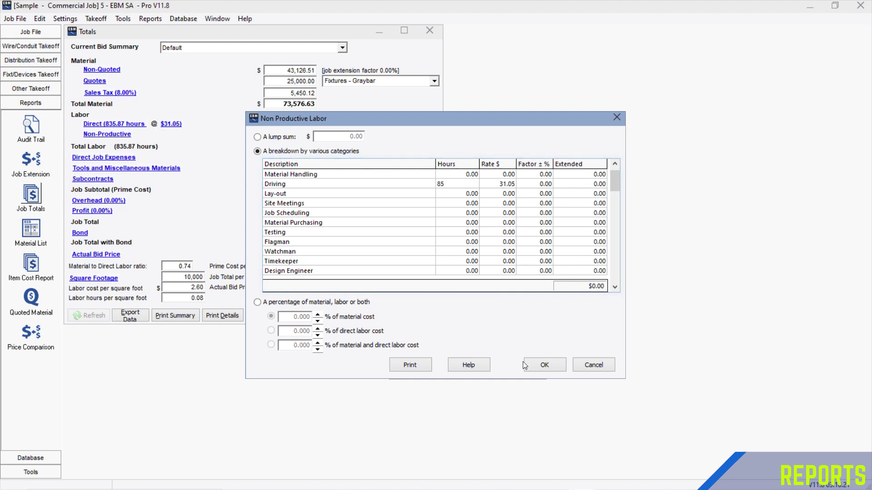
click(561, 368)
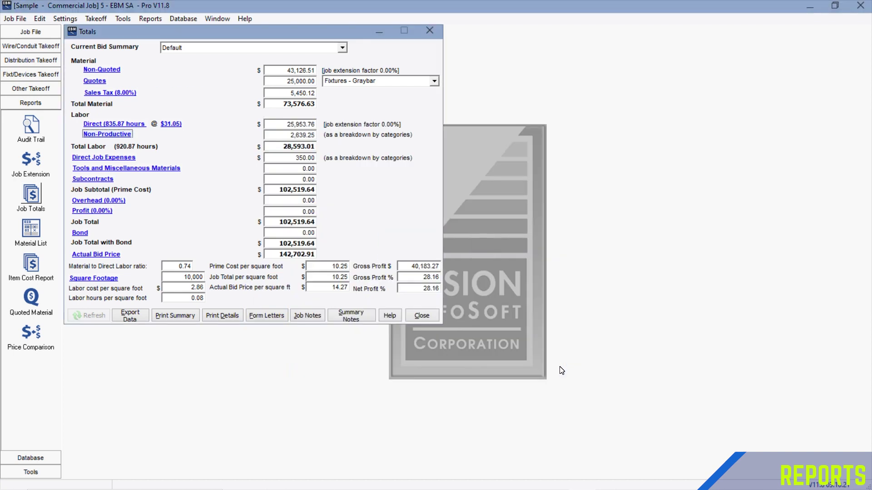
Add a 350 Permit amount to the direct job expenses
click(120, 158)
click(572, 172)
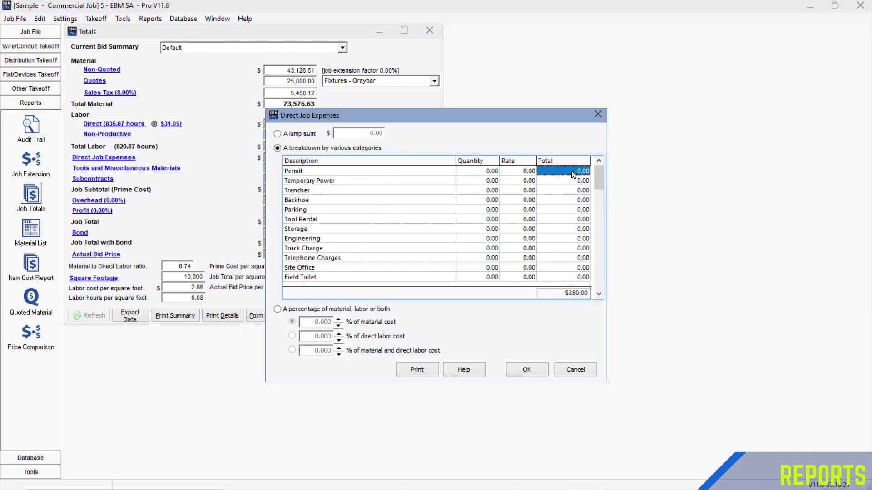
text(350)
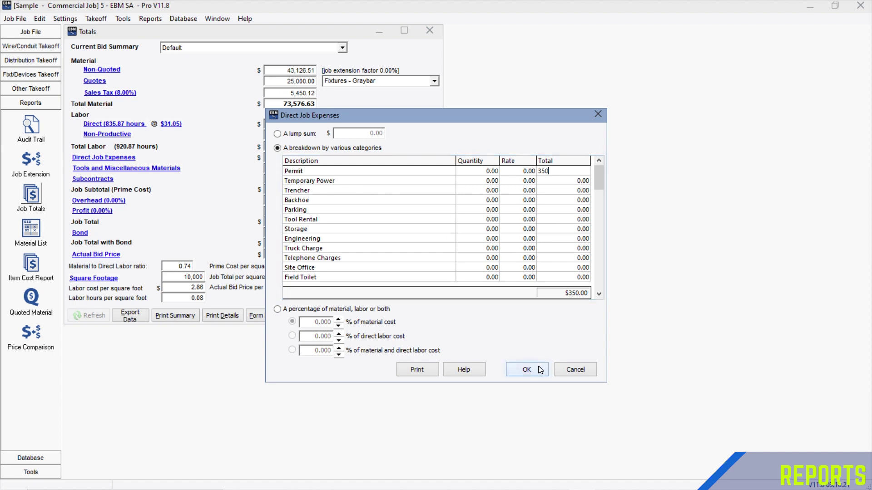
click(527, 370)
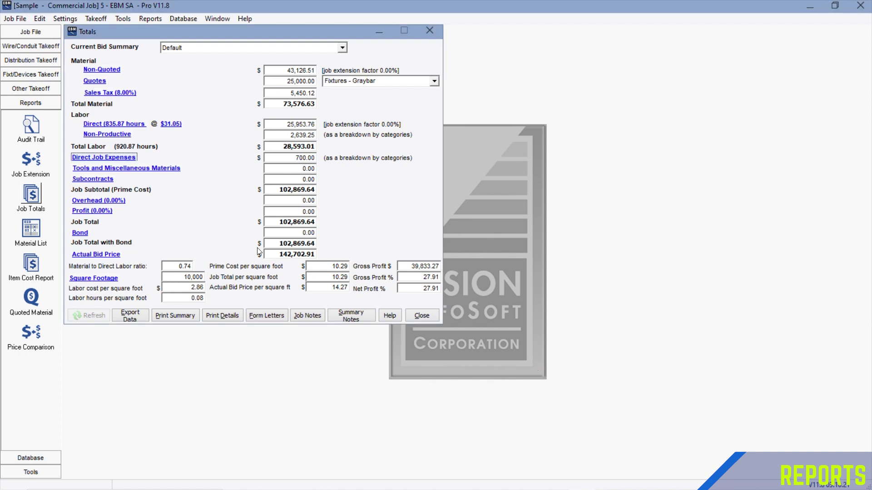
Set tools and miscellaneous materials to 3% of material and direct labor cost
click(121, 171)
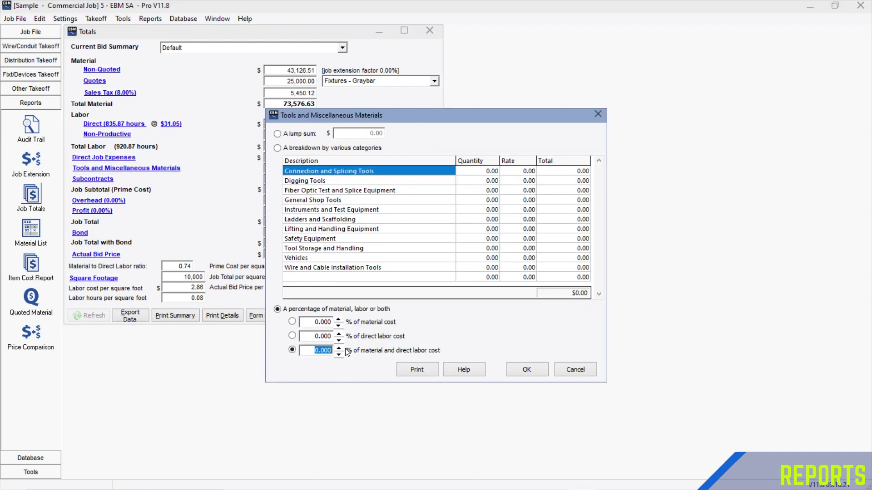
text(3)
click(526, 373)
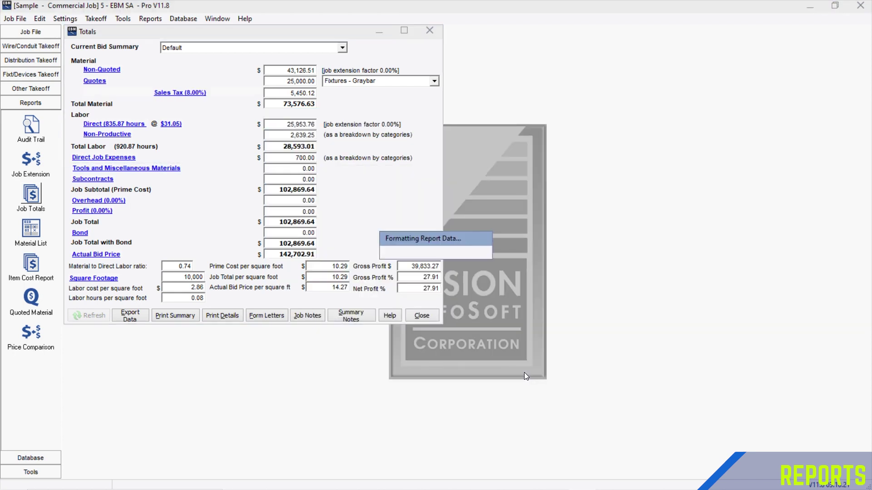
Enter a 12,000 Fire Alarm subcontract total
click(102, 180)
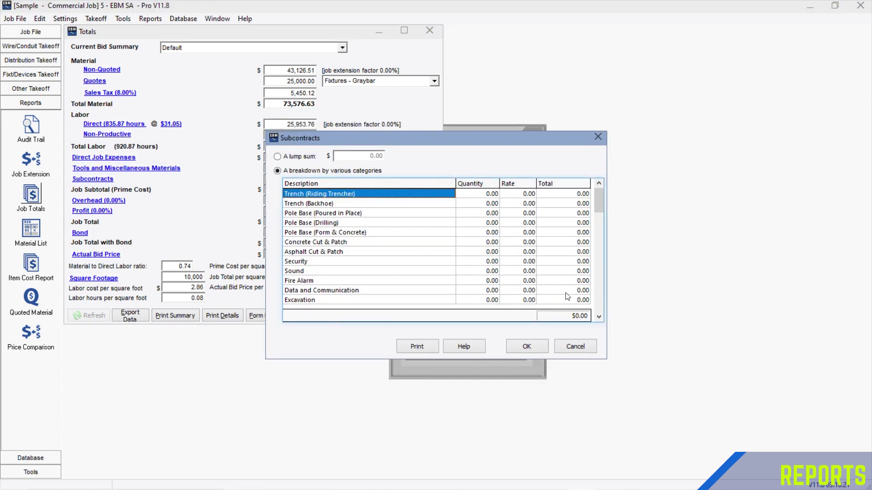
click(575, 281)
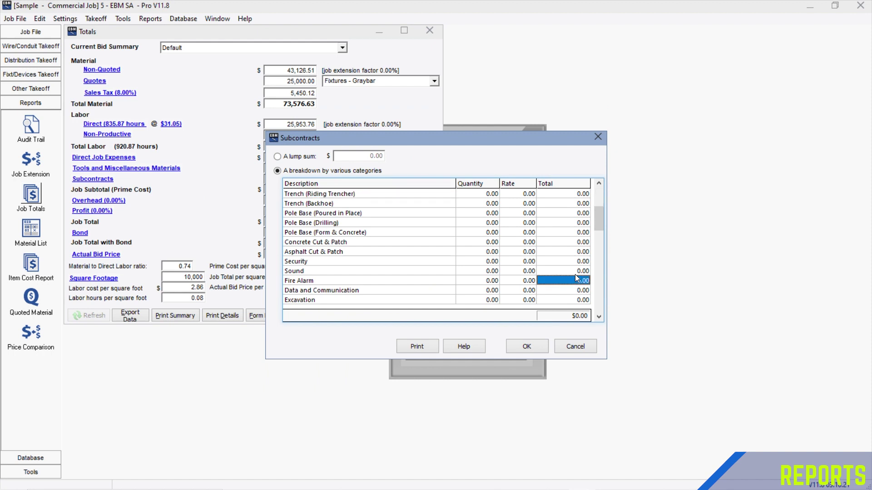
text(12000)
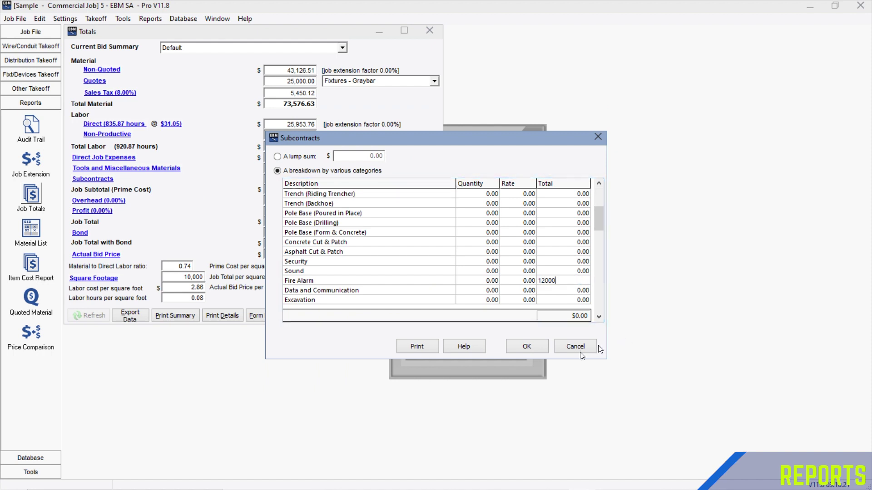
click(525, 348)
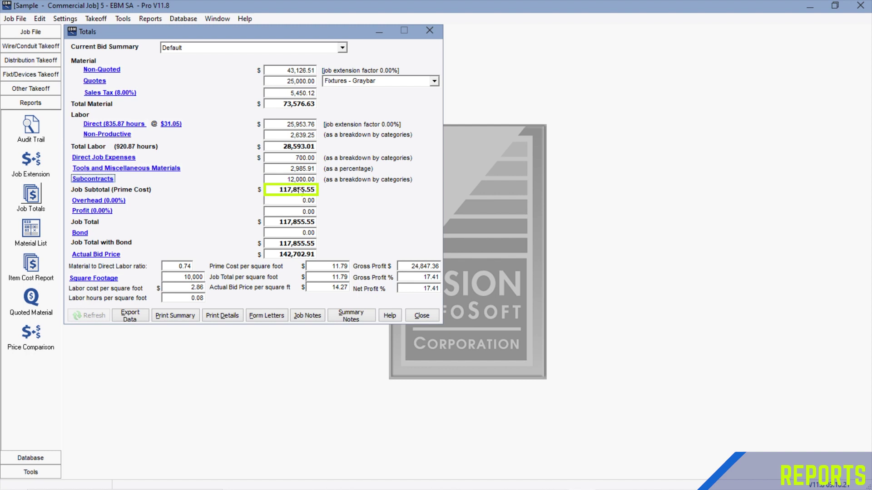
Apply 15% overhead and 10% profit to the job total
click(115, 201)
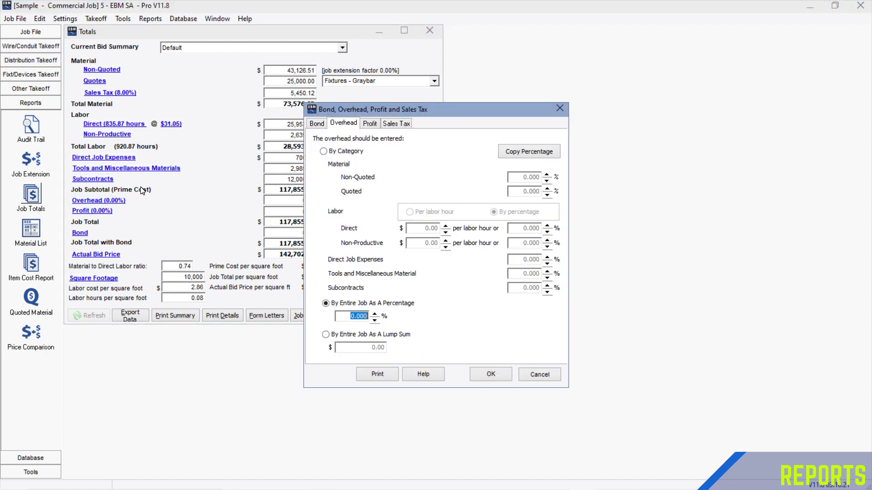
text(15)
click(507, 380)
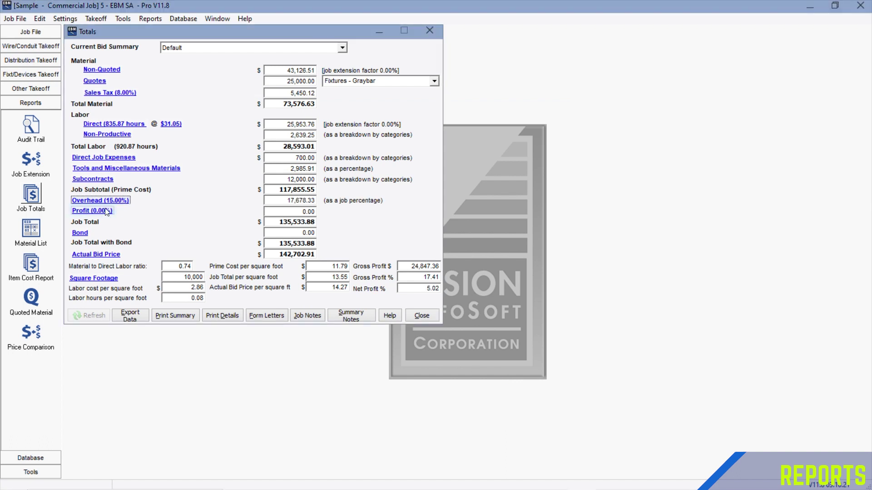
click(104, 211)
text(10)
click(486, 374)
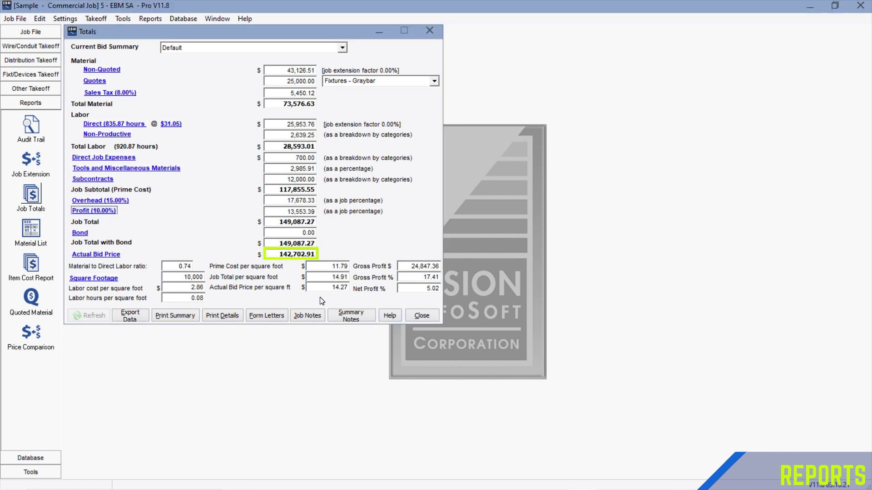
Round the actual bid price to 149,000
click(89, 255)
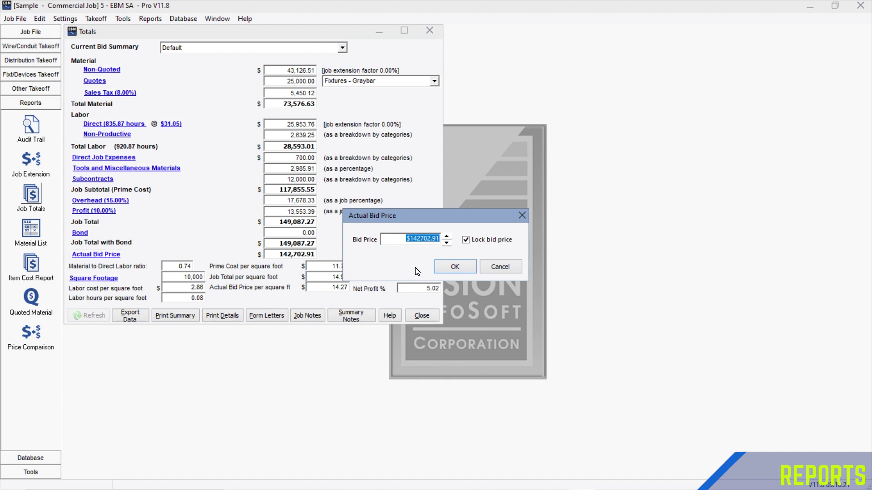
text(149000)
click(465, 264)
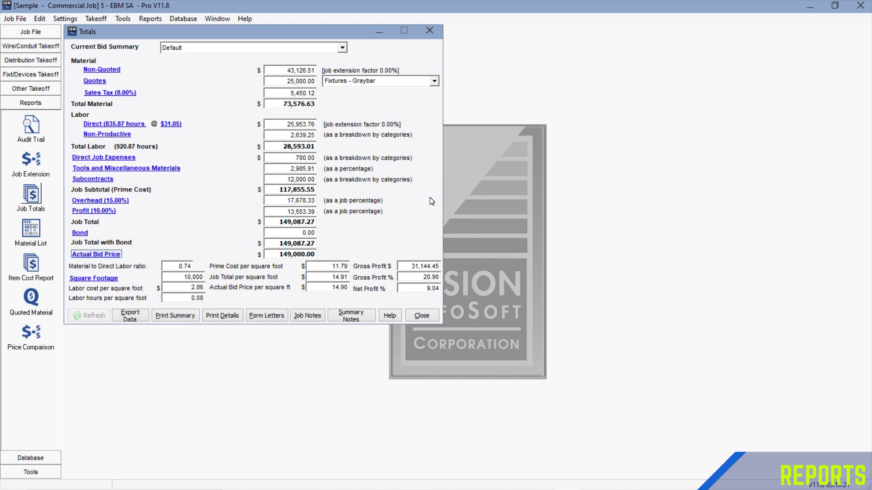
Generate the Print Details preview of the bid totals report
click(215, 317)
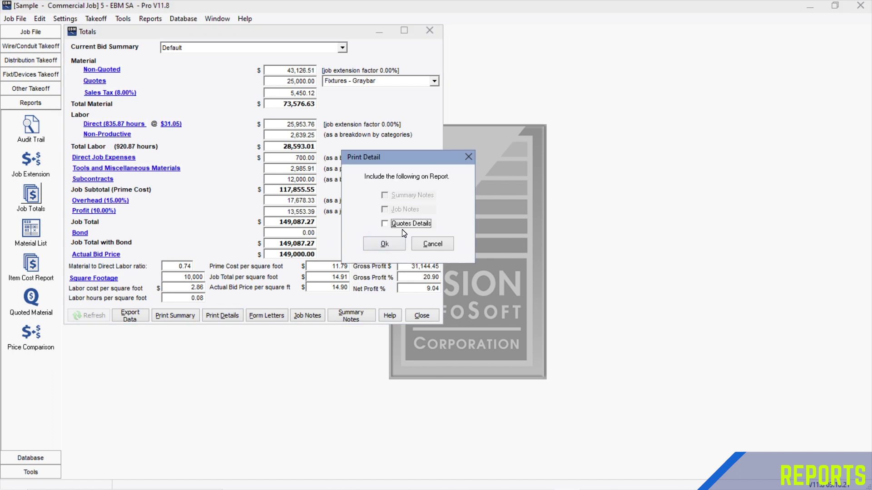
click(391, 243)
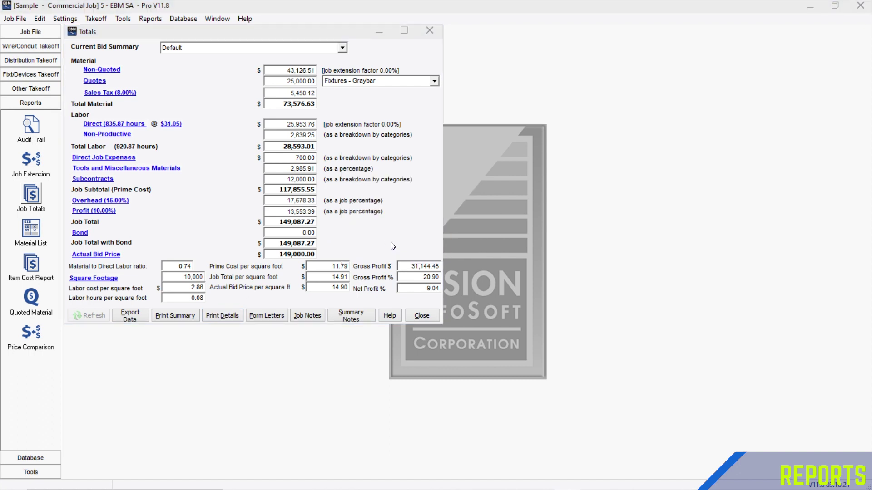